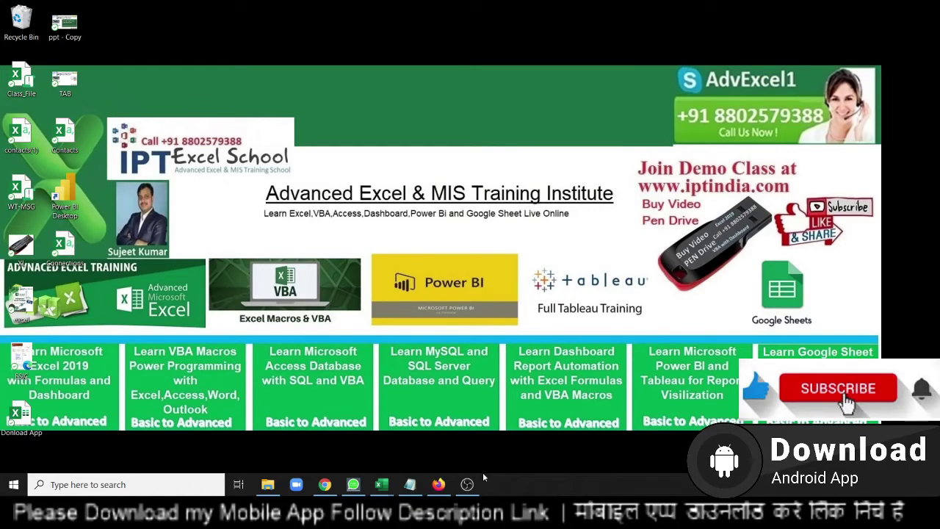
Switch to the Book2 Excel window from the taskbar, showing its blank Sheet3.
{"action": "mouse_move", "coordinate": [470, 484]}
{"action": "mouse_move", "coordinate": [381, 484]}
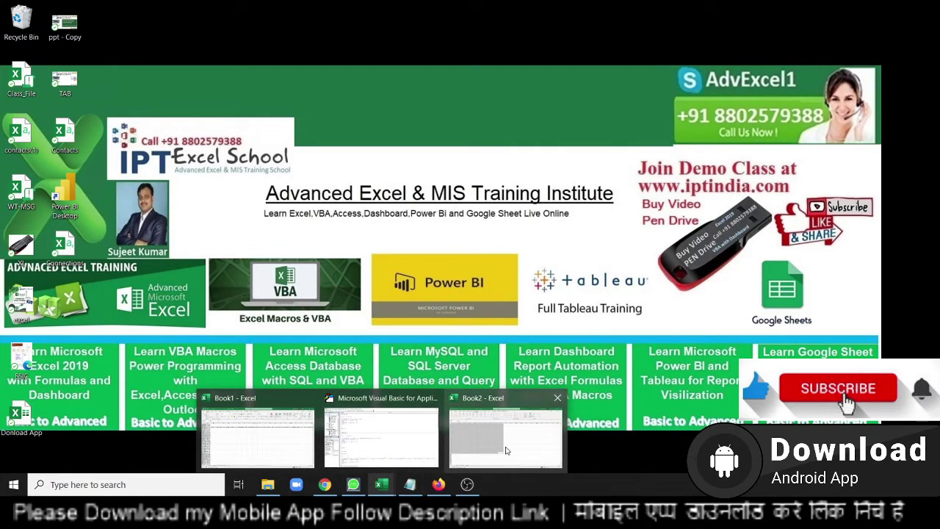
{"action": "left_click", "coordinate": [507, 446]}
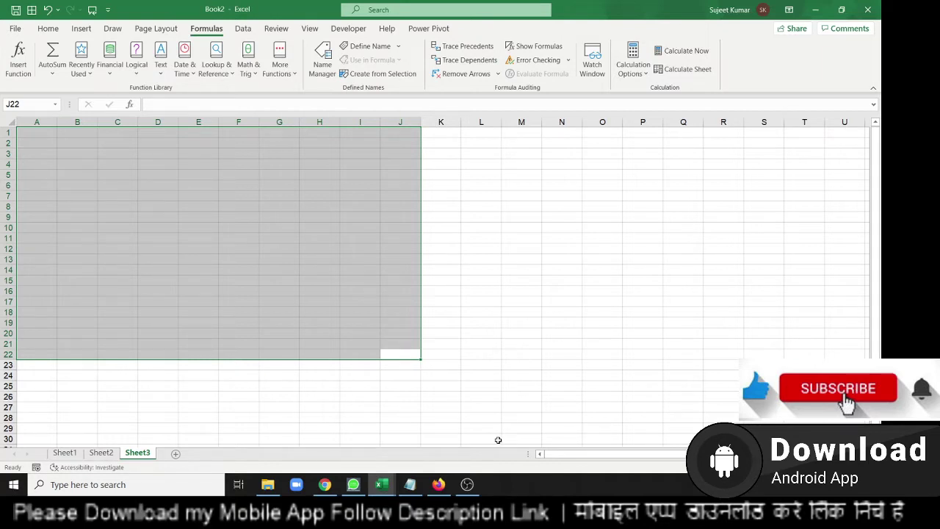
Return to cell A1 on Sheet3 and show the Data ribbon commands.
{"action": "key", "text": "ctrl+Home"}
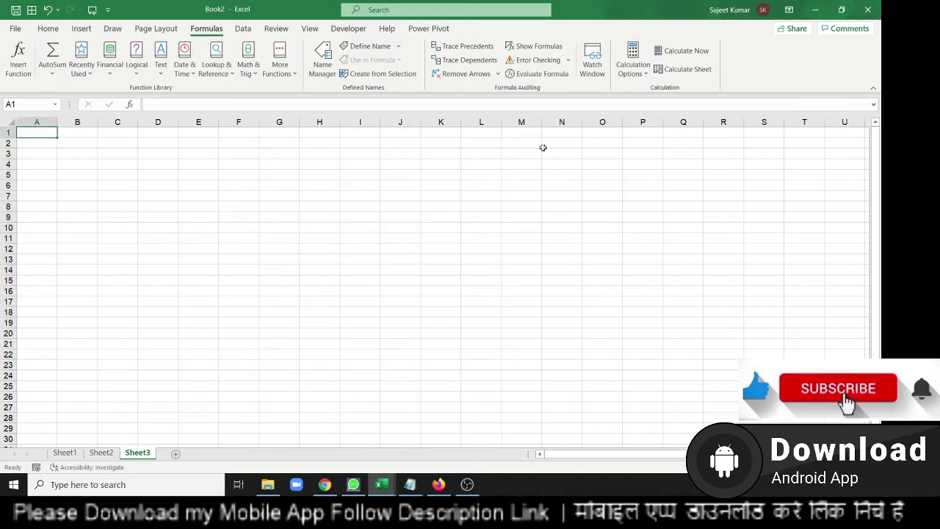
{"action": "left_click", "coordinate": [243, 30]}
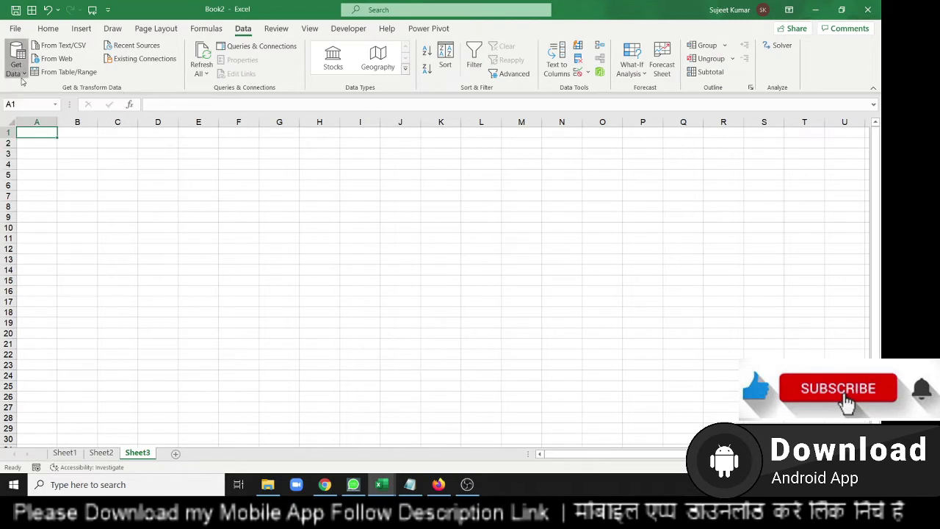
Start a Get Data import From File > From Workbook.
{"action": "left_click", "coordinate": [23, 74]}
{"action": "mouse_move", "coordinate": [34, 96]}
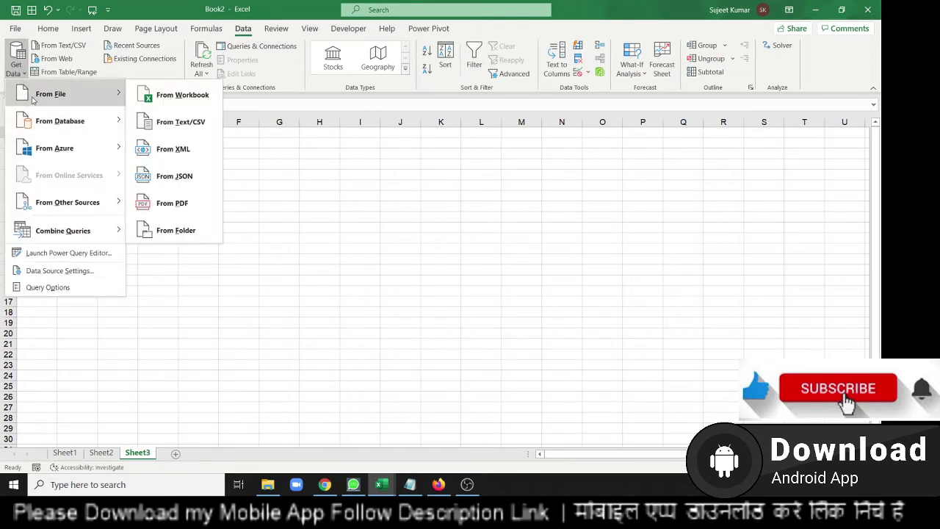
{"action": "left_click", "coordinate": [182, 95]}
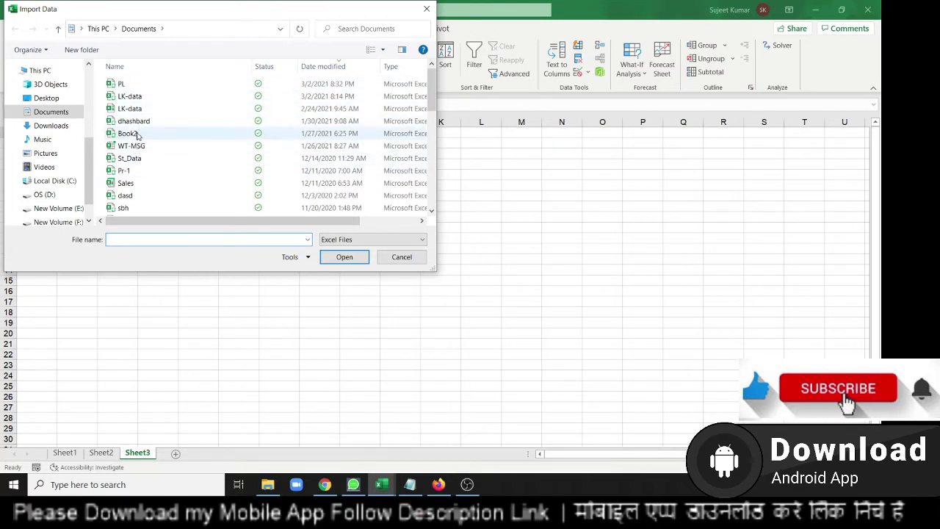
Import the DataP workbook from the Downloads folder.
{"action": "scroll", "coordinate": [141, 154], "scroll_direction": "down", "scroll_amount": 2}
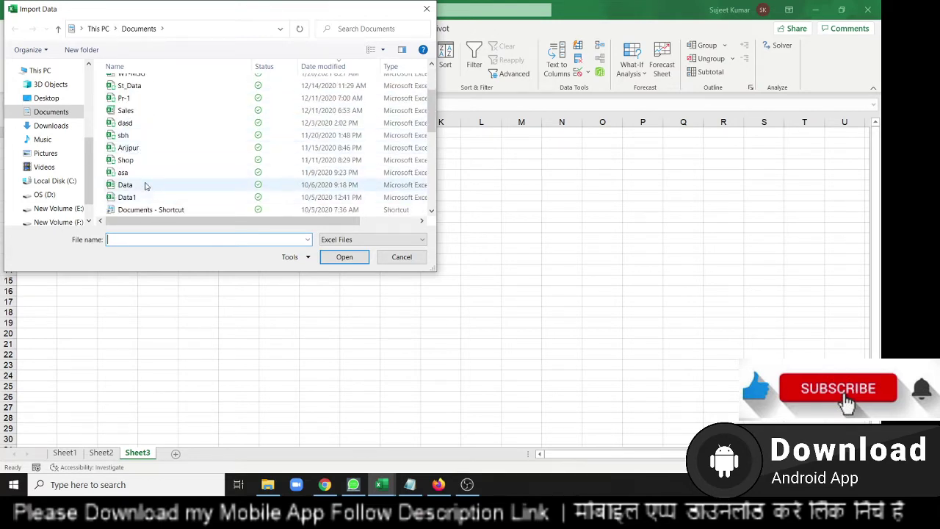
{"action": "scroll", "coordinate": [143, 184], "scroll_direction": "up", "scroll_amount": 1}
{"action": "scroll", "coordinate": [144, 175], "scroll_direction": "up", "scroll_amount": 1}
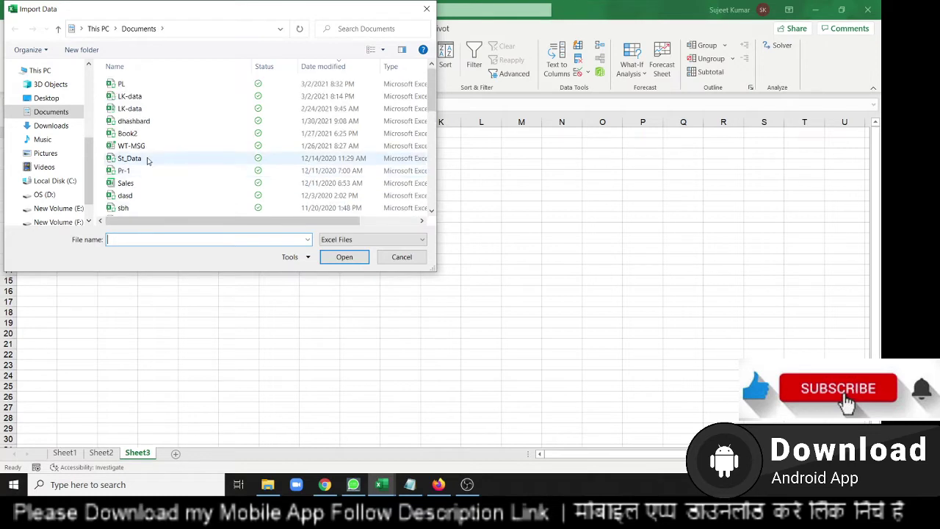
{"action": "scroll", "coordinate": [147, 162], "scroll_direction": "down", "scroll_amount": 3}
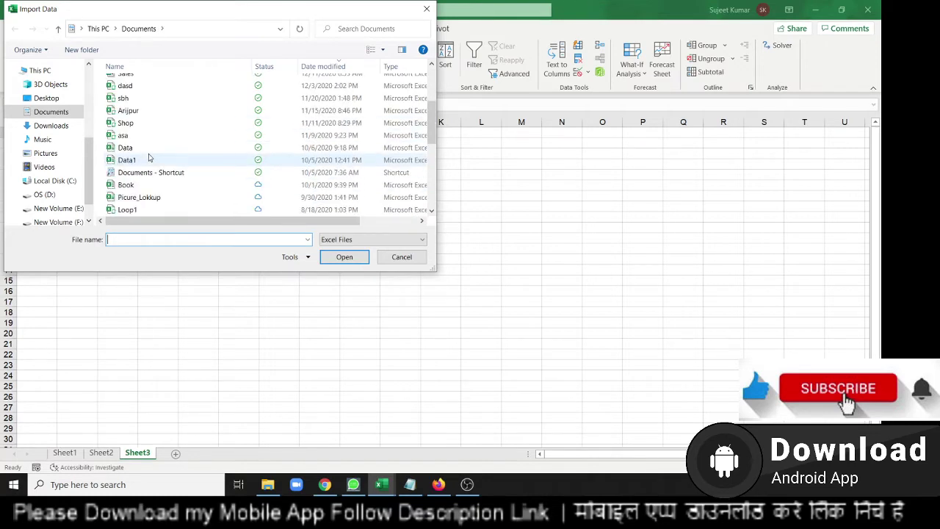
{"action": "left_click", "coordinate": [65, 129]}
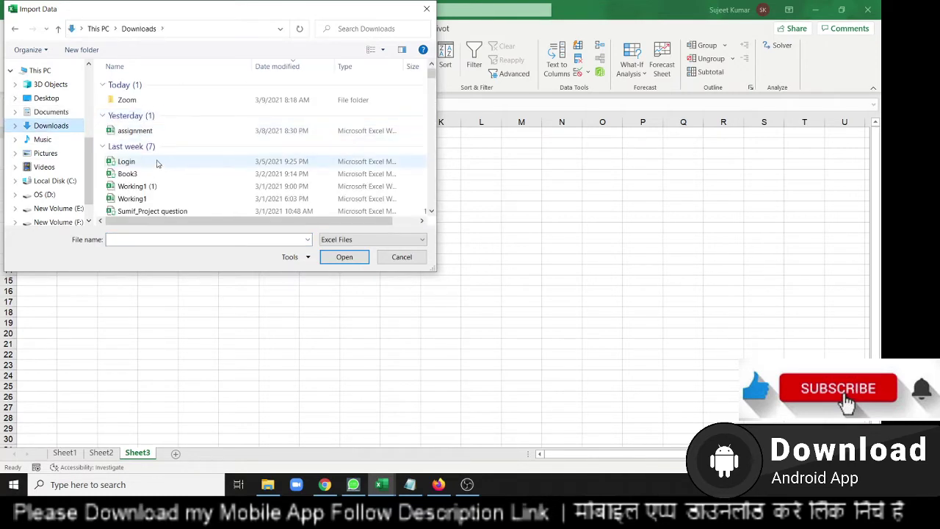
{"action": "scroll", "coordinate": [165, 169], "scroll_direction": "down", "scroll_amount": 1}
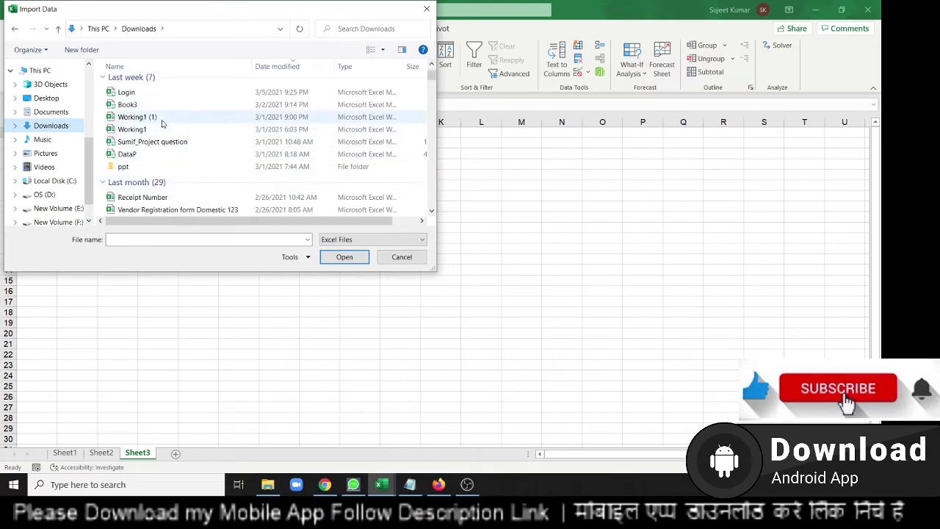
{"action": "left_click", "coordinate": [171, 156]}
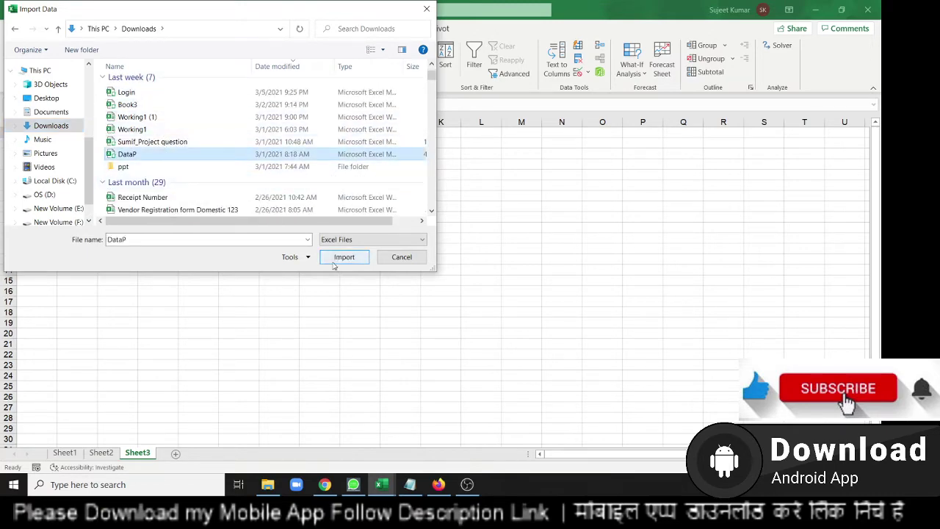
{"action": "left_click", "coordinate": [335, 260]}
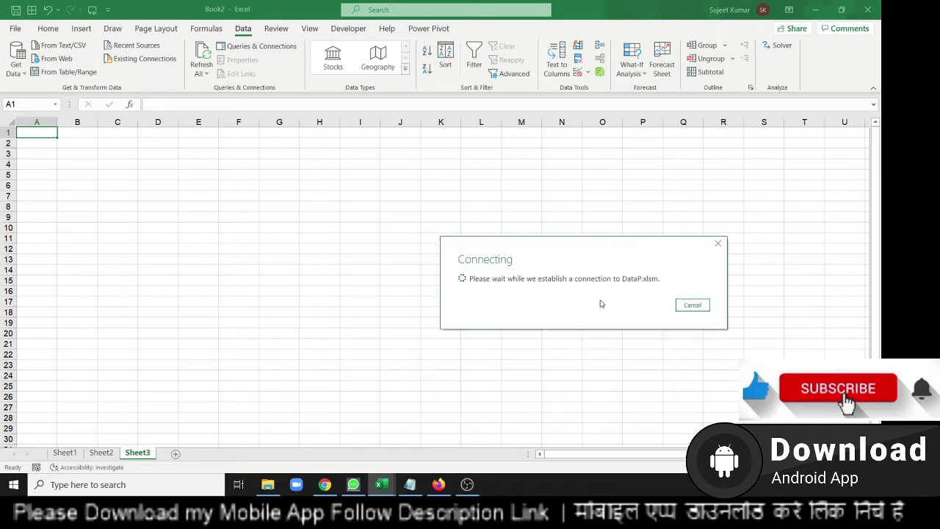
Preview the Data sheet of DataP.xlsm in the Navigator, columns SID to GTotal.
{"action": "left_click_drag", "start_coordinate": [527, 254], "coordinate": [329, 210]}
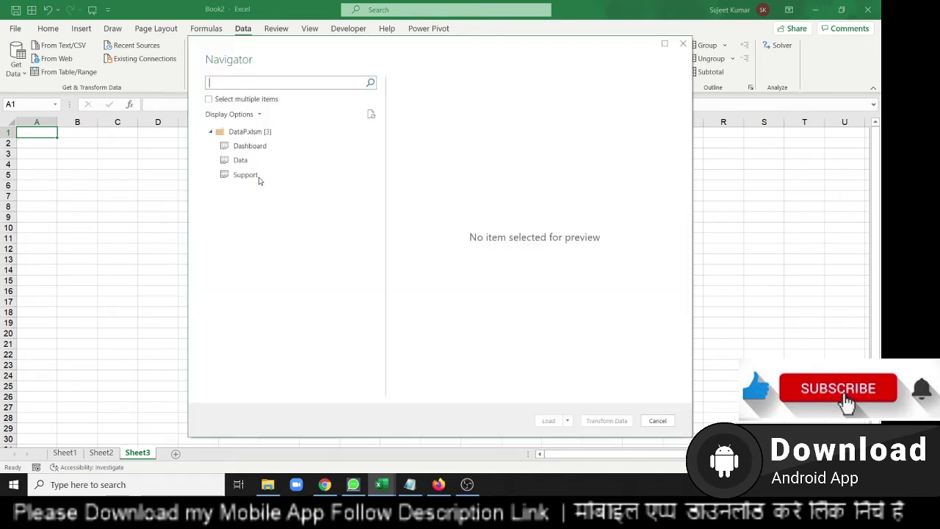
{"action": "left_click", "coordinate": [236, 165]}
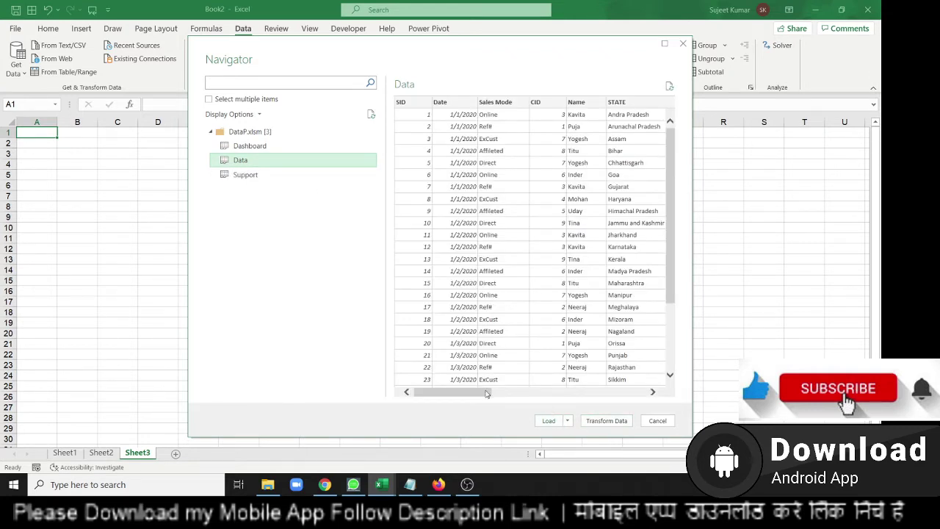
{"action": "left_click_drag", "start_coordinate": [468, 393], "coordinate": [492, 400]}
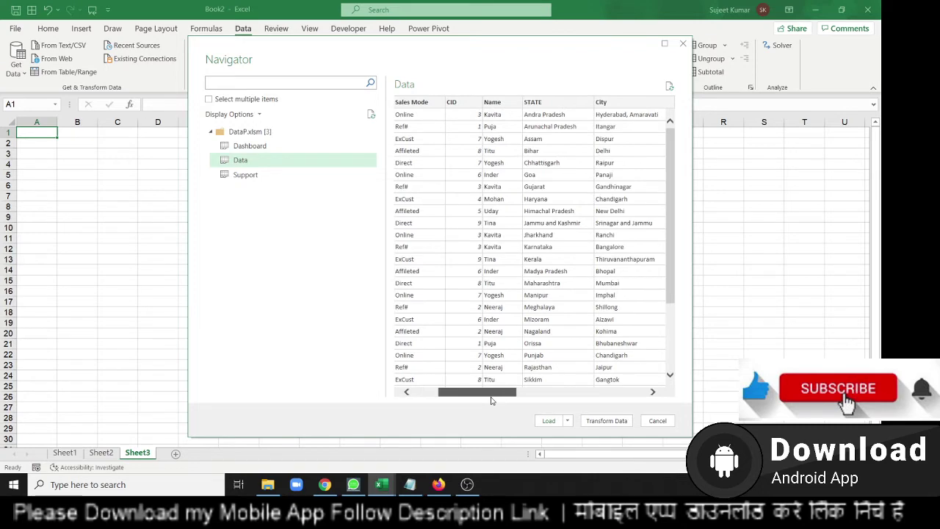
{"action": "mouse_move", "coordinate": [492, 400]}
{"action": "left_mouse_down"}
{"action": "mouse_move", "coordinate": [656, 413]}
{"action": "mouse_move", "coordinate": [472, 408]}
{"action": "mouse_move", "coordinate": [641, 408]}
{"action": "left_mouse_up"}
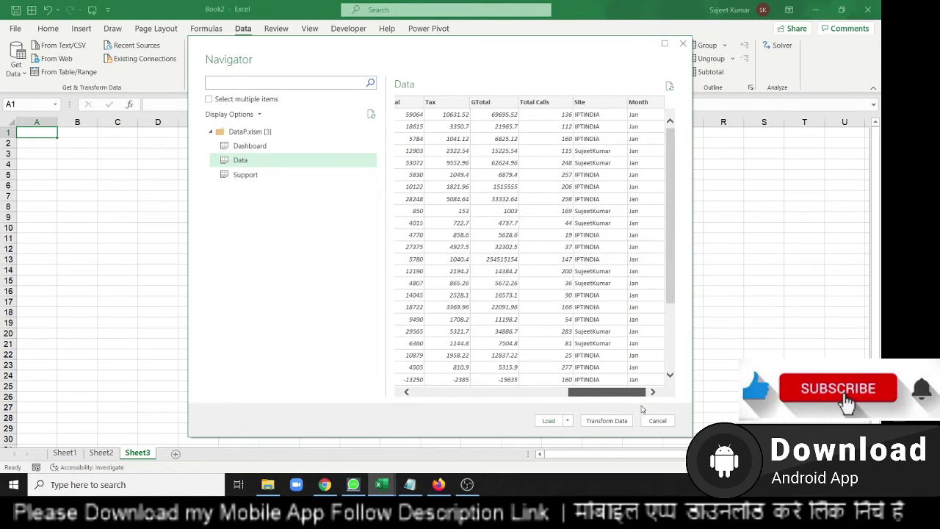
{"action": "left_click_drag", "start_coordinate": [642, 409], "coordinate": [570, 409]}
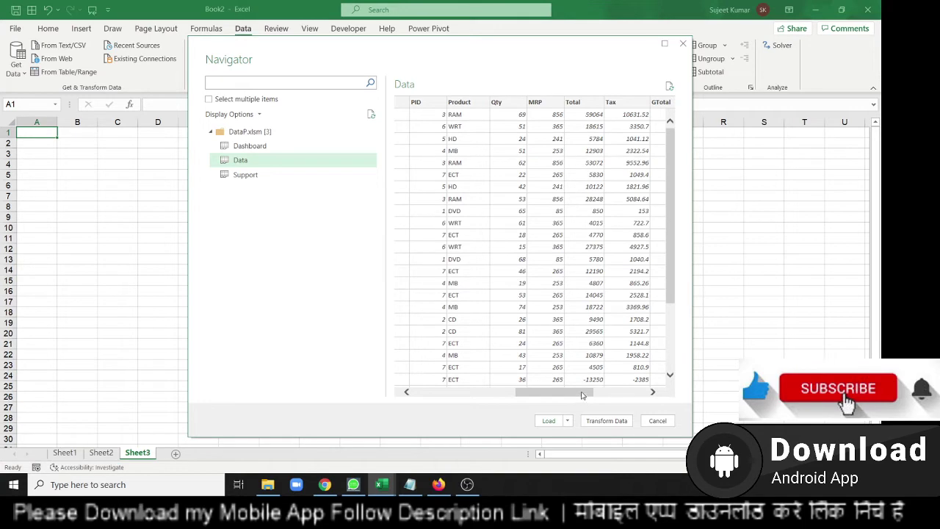
{"action": "mouse_move", "coordinate": [582, 392]}
{"action": "left_mouse_down"}
{"action": "mouse_move", "coordinate": [641, 392]}
{"action": "mouse_move", "coordinate": [487, 392]}
{"action": "left_mouse_up"}
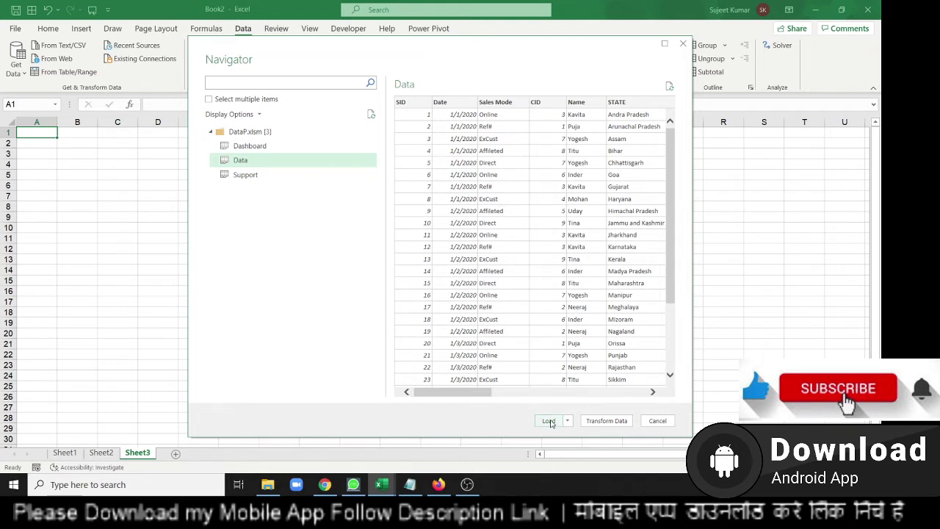
Skip loading and open the Data sheet query in the Power Query Editor.
{"action": "left_click", "coordinate": [568, 421]}
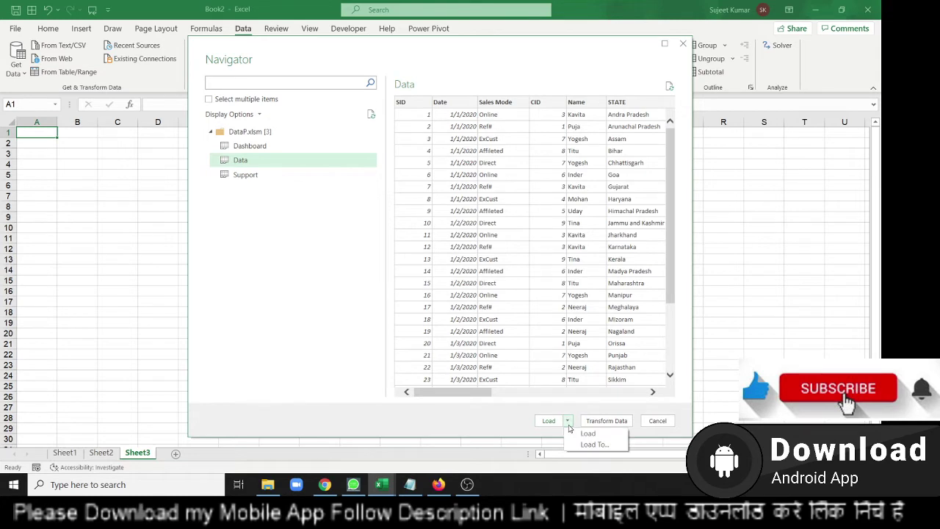
{"action": "left_click", "coordinate": [602, 424]}
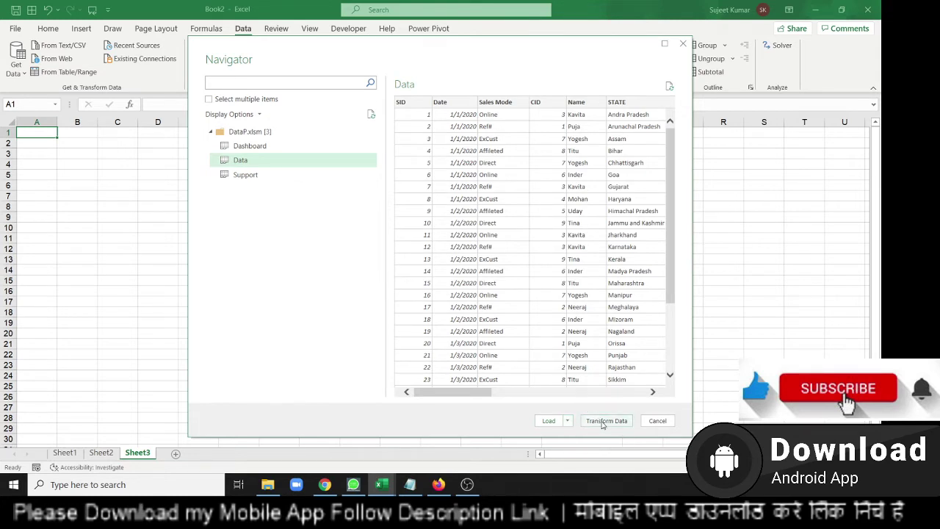
{"action": "left_click", "coordinate": [603, 424]}
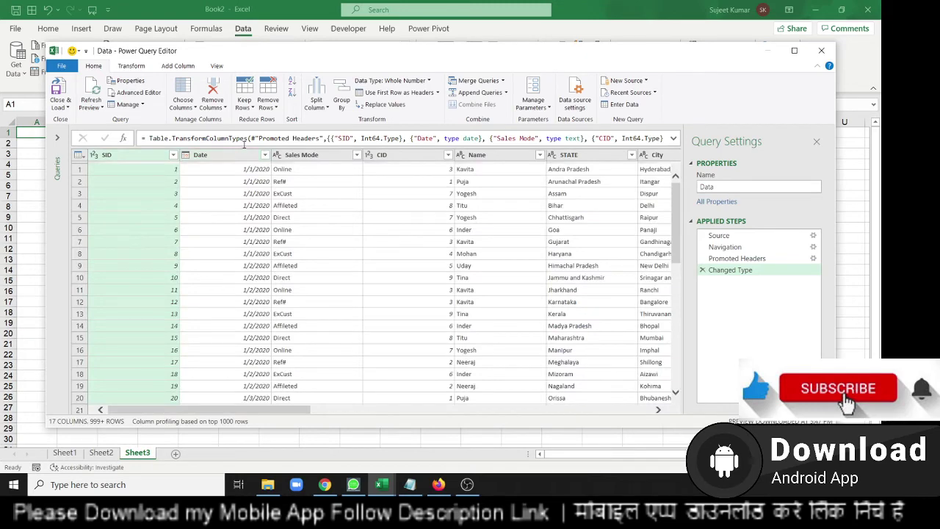
Filter the Sales Mode column to Online only, leaving 793 rows.
{"action": "mouse_move", "coordinate": [266, 413]}
{"action": "left_mouse_down"}
{"action": "mouse_move", "coordinate": [572, 437]}
{"action": "mouse_move", "coordinate": [491, 416]}
{"action": "left_mouse_up"}
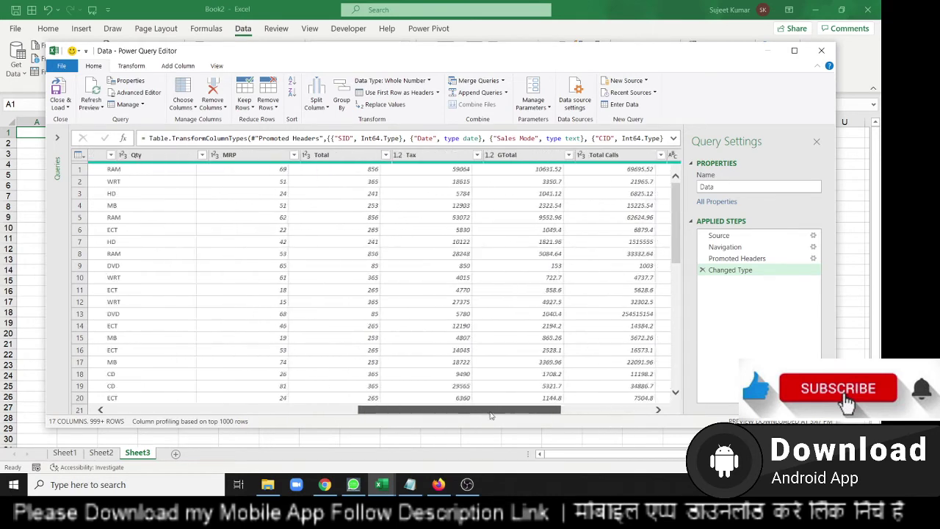
{"action": "left_click_drag", "start_coordinate": [491, 416], "coordinate": [179, 378]}
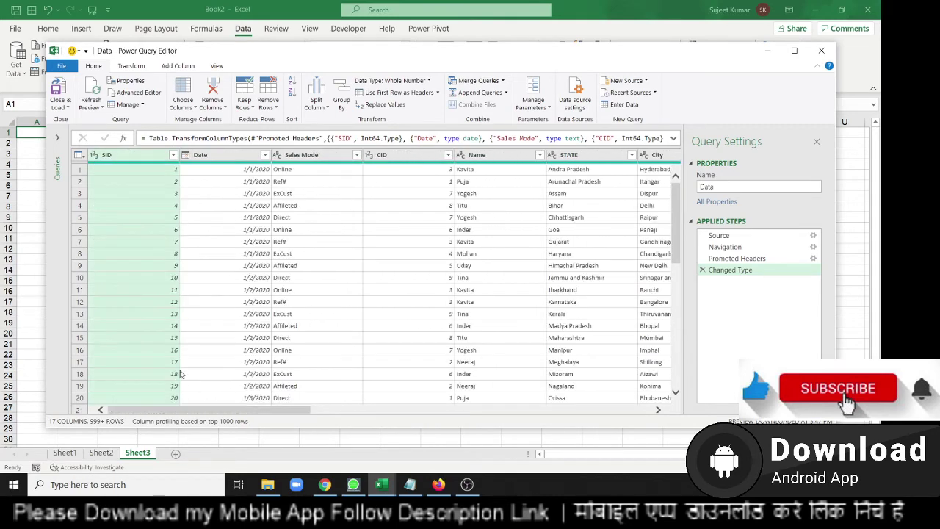
{"action": "left_click", "coordinate": [301, 156]}
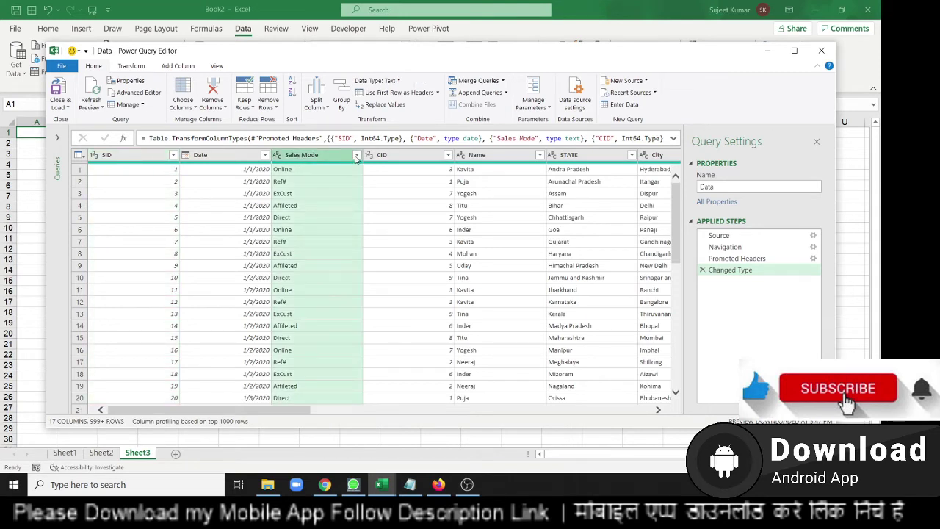
{"action": "left_click", "coordinate": [356, 155]}
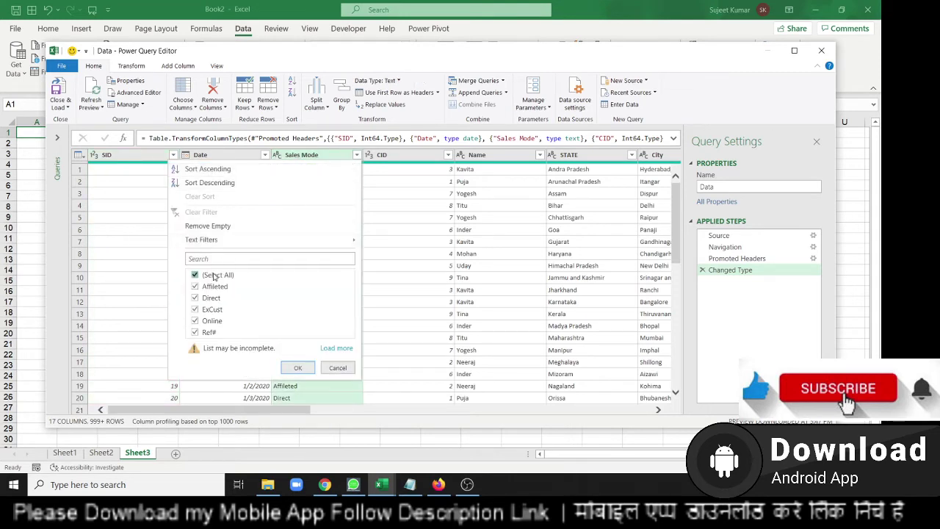
{"action": "left_click", "coordinate": [214, 276]}
{"action": "left_click", "coordinate": [210, 321]}
{"action": "left_click", "coordinate": [301, 368]}
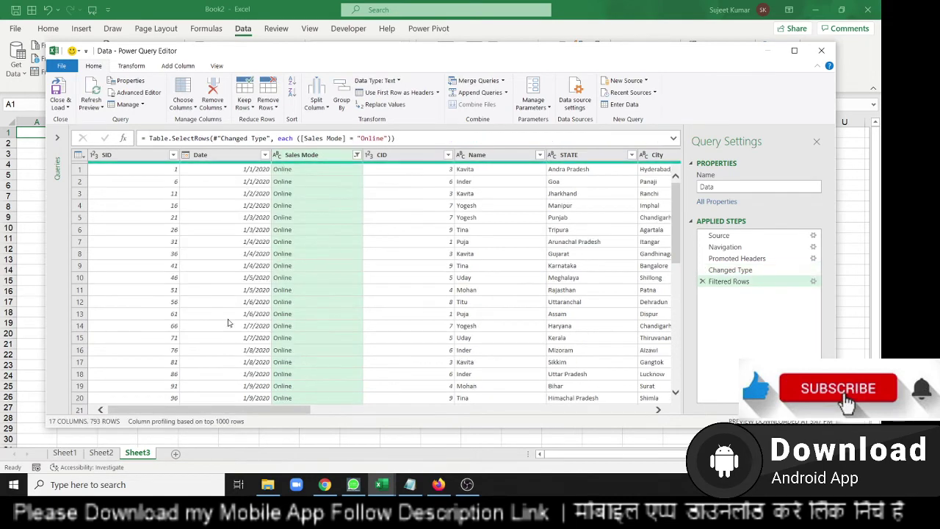
Remove the CID column and Close & Load the query to a new Data sheet.
{"action": "left_click", "coordinate": [420, 256]}
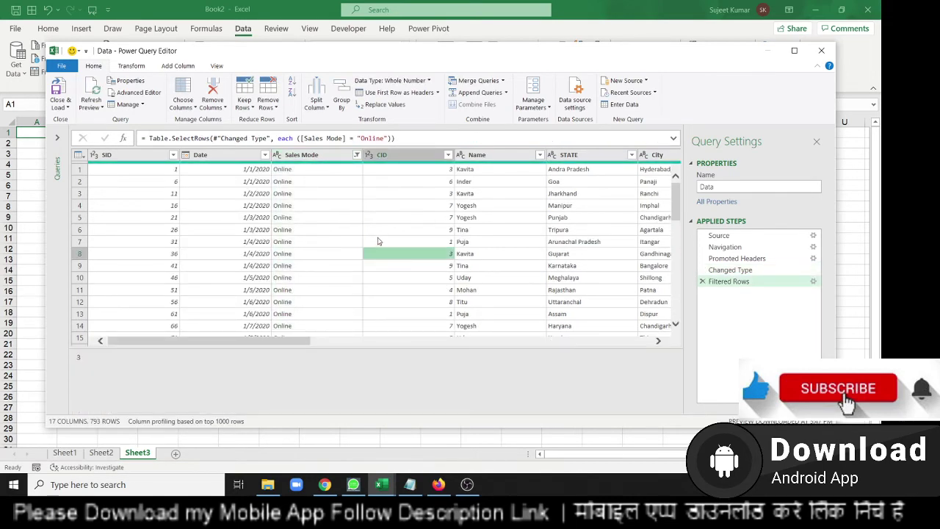
{"action": "left_click", "coordinate": [429, 154]}
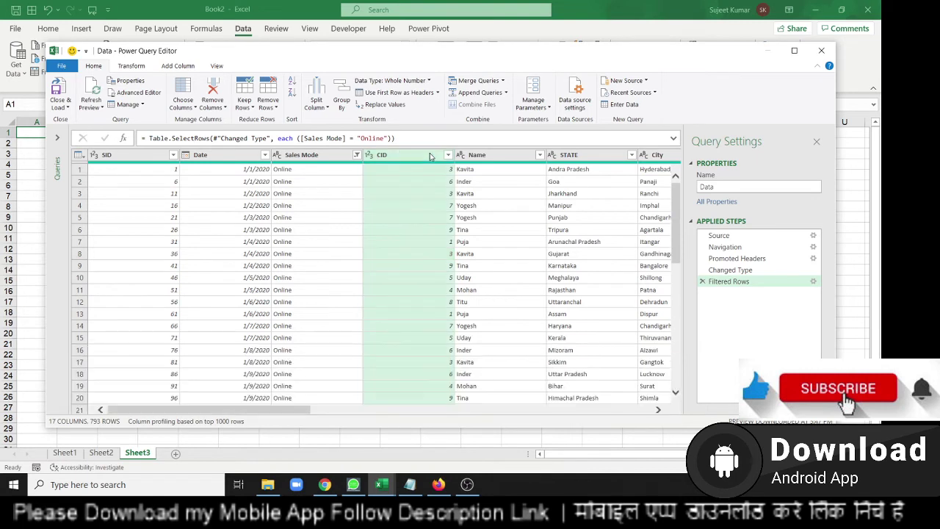
{"action": "right_click", "coordinate": [430, 156]}
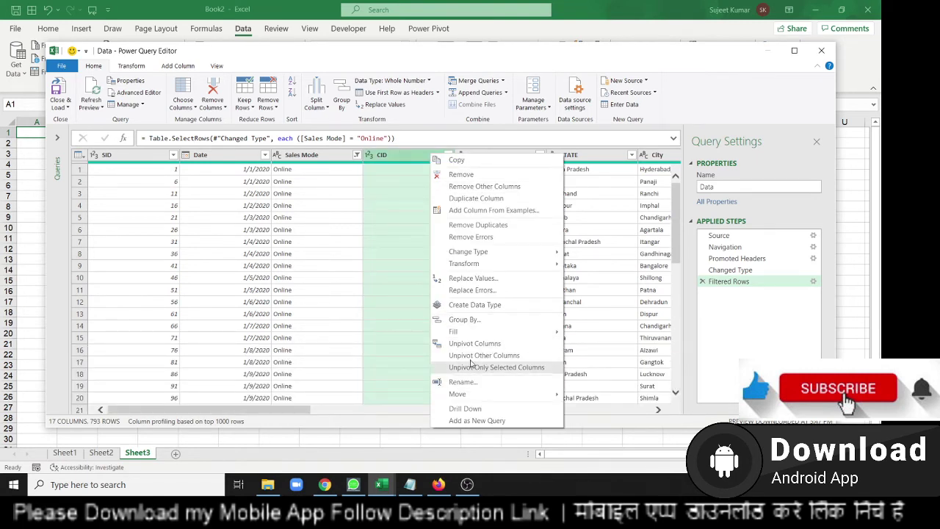
{"action": "left_click", "coordinate": [473, 178]}
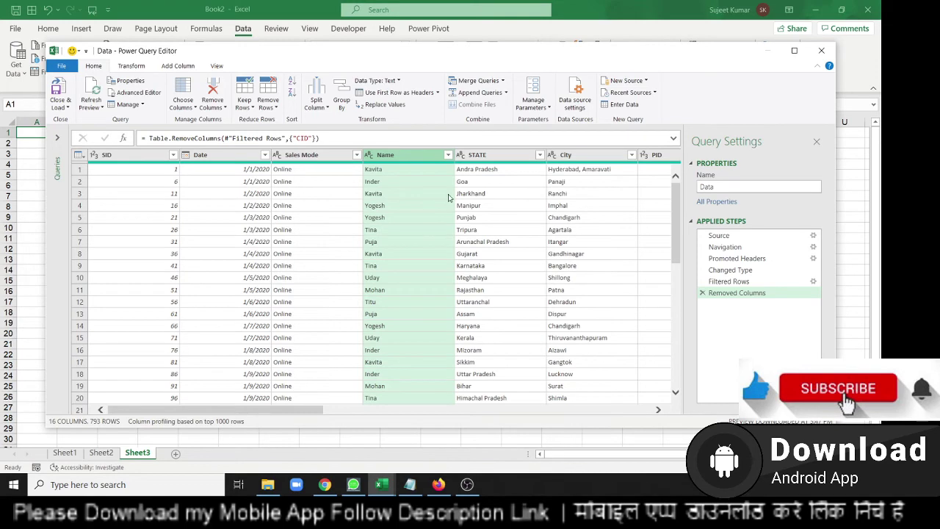
{"action": "left_click", "coordinate": [62, 87]}
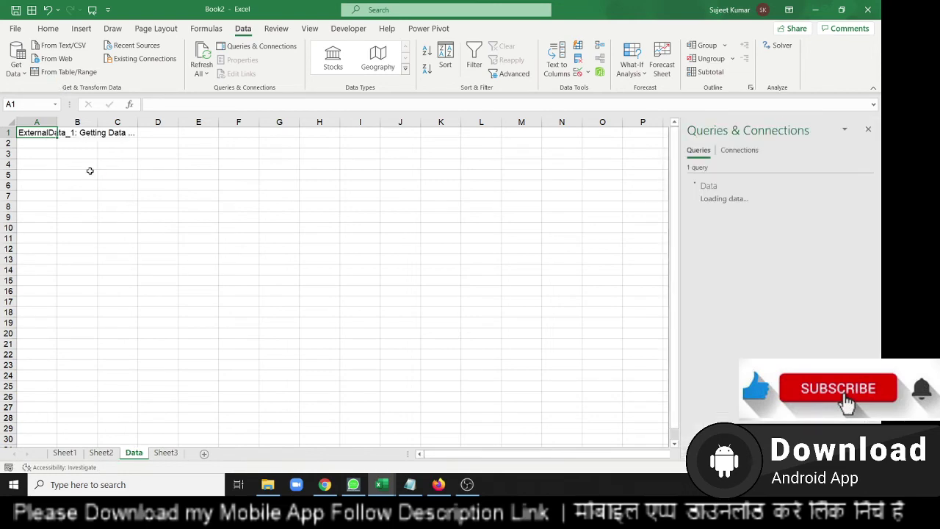
Close the Queries & Connections pane and inspect the 793-row Online table on the Data sheet.
{"action": "left_click", "coordinate": [491, 303]}
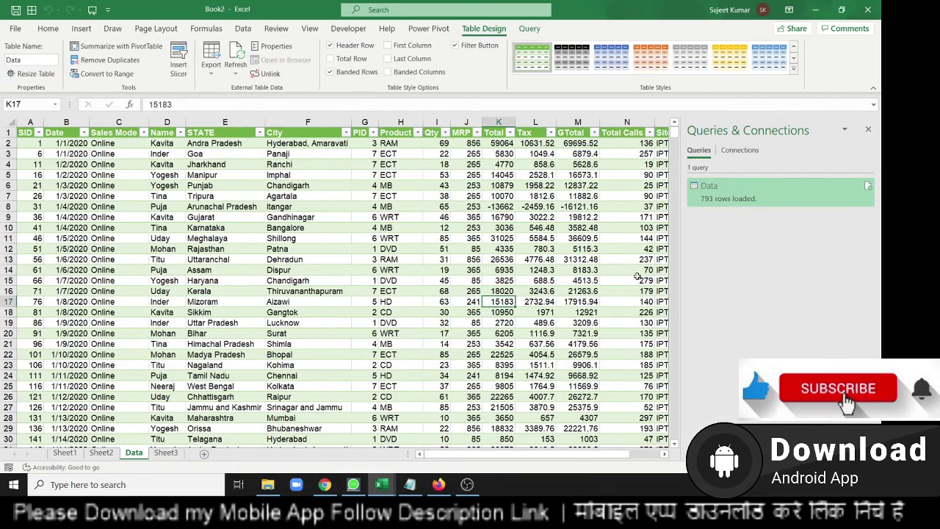
{"action": "left_click", "coordinate": [868, 129]}
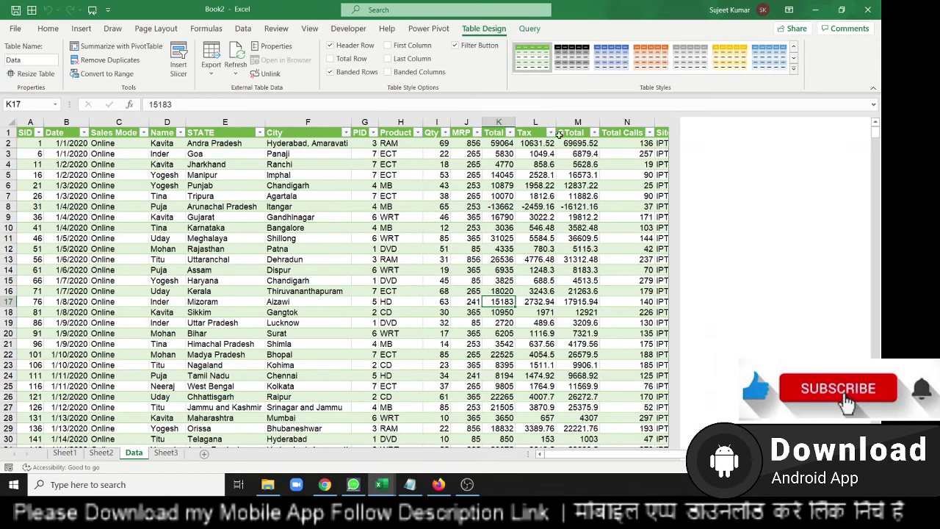
{"action": "left_click", "coordinate": [120, 164]}
{"action": "left_click_drag", "start_coordinate": [120, 163], "coordinate": [137, 353]}
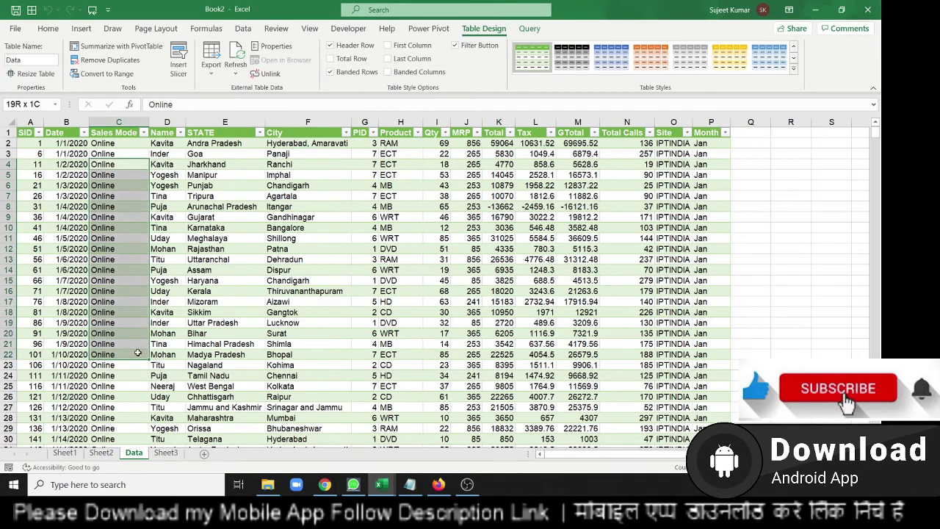
{"action": "left_click_drag", "start_coordinate": [166, 122], "coordinate": [67, 122]}
{"action": "scroll", "coordinate": [230, 227], "scroll_direction": "down", "scroll_amount": 1}
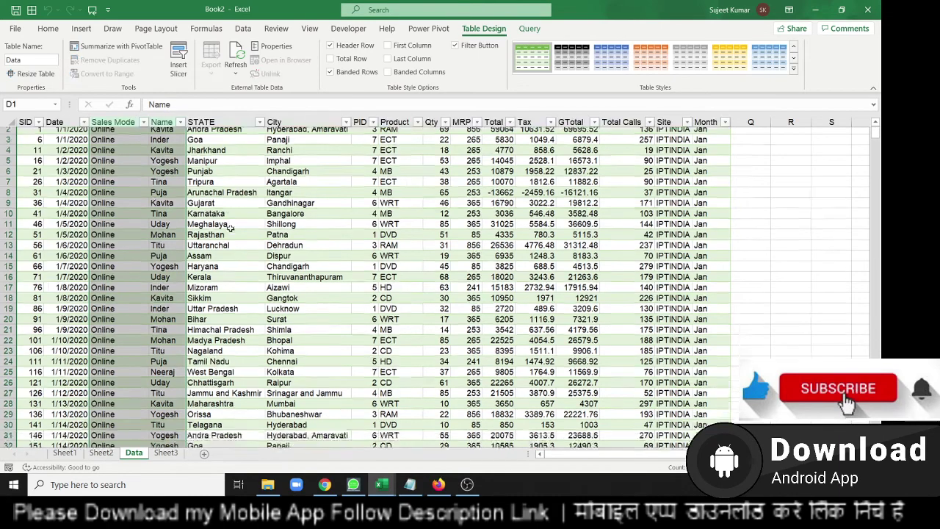
{"action": "scroll", "coordinate": [230, 228], "scroll_direction": "down", "scroll_amount": 5}
{"action": "scroll", "coordinate": [233, 238], "scroll_direction": "up", "scroll_amount": 6}
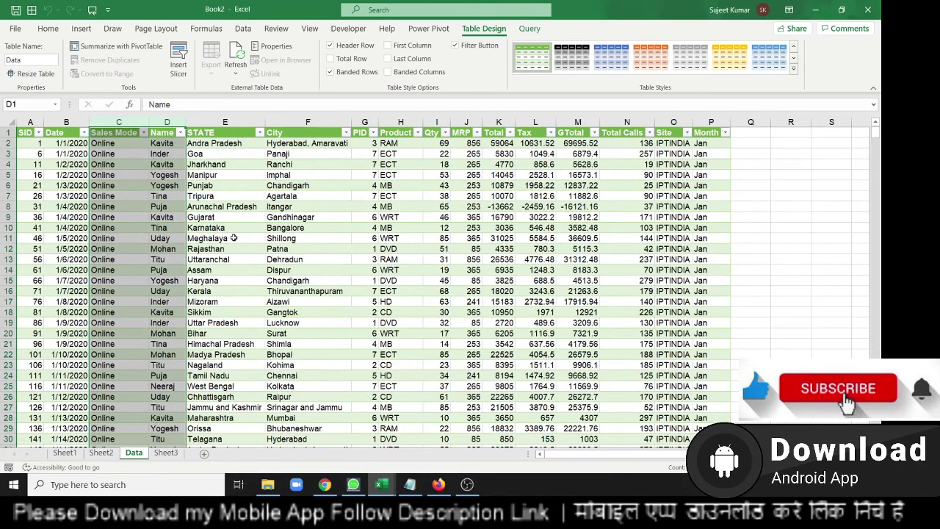